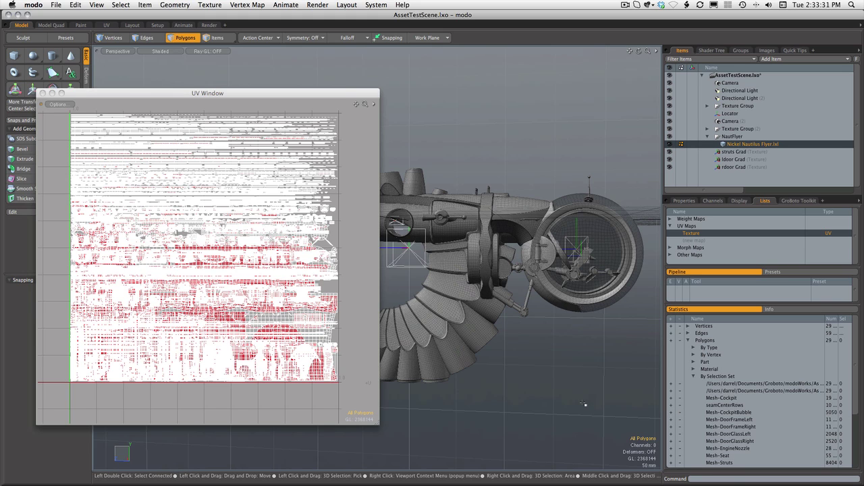
Isolate the seat by selecting the Mesh-Seat polygon selection set and hiding all unselected polygons
left_click(673, 458)
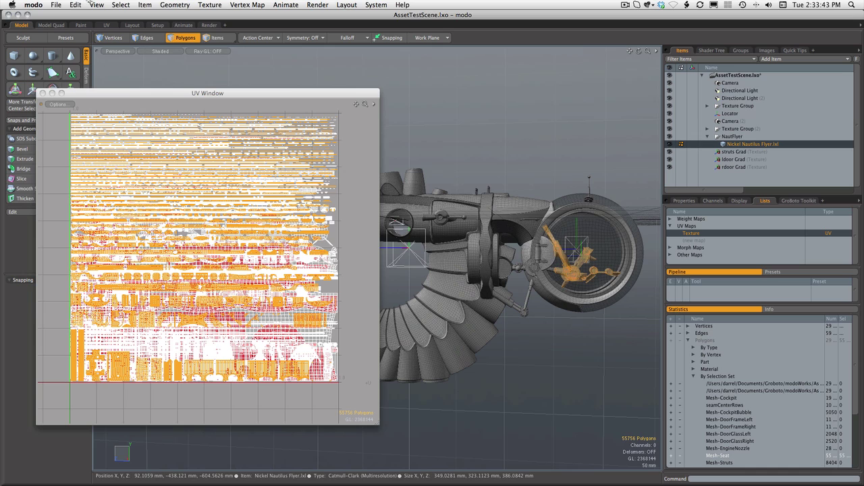
left_click(94, 5)
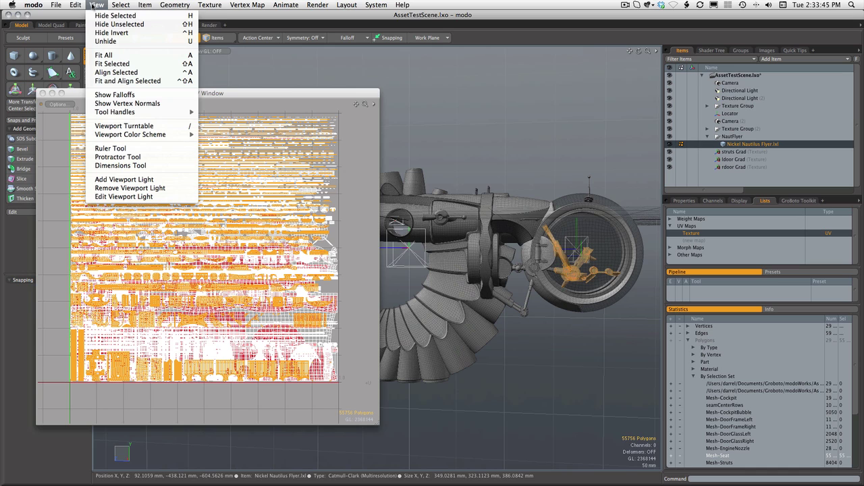
left_click(105, 25)
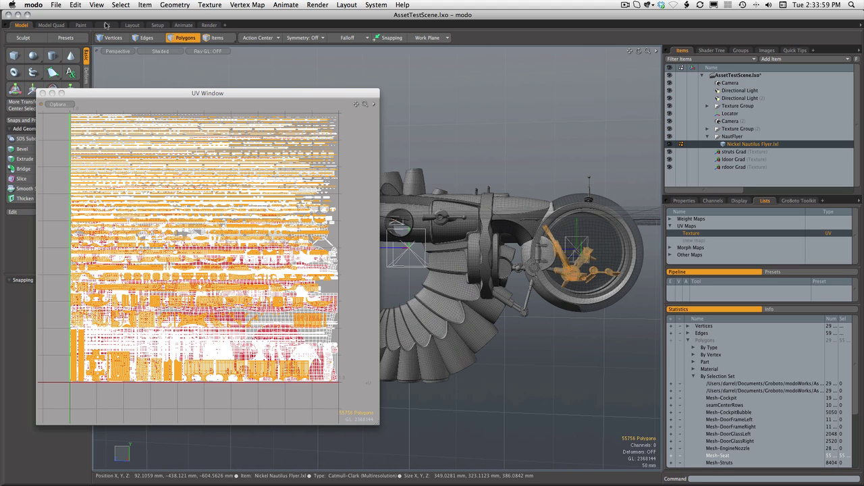
key("shift+h")
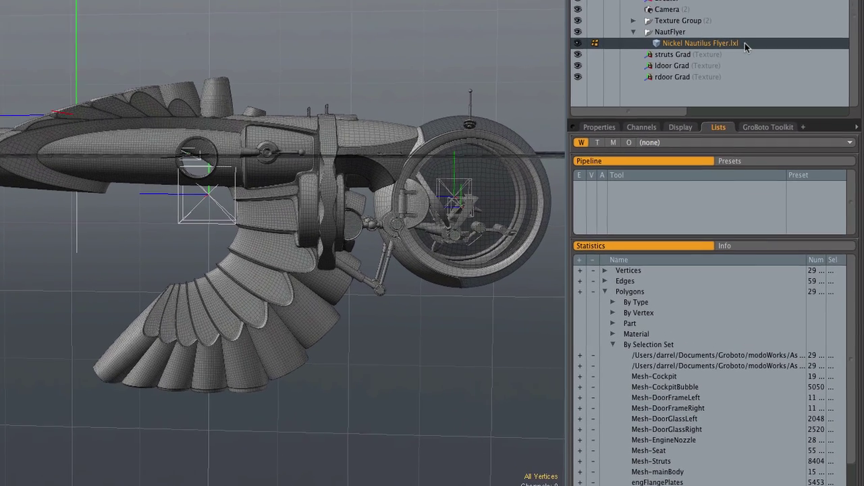
Select the Mesh-Seat polygon set in the Nickel Nautilus Flyer.lxl mesh and cut its polygons
double_click(746, 42)
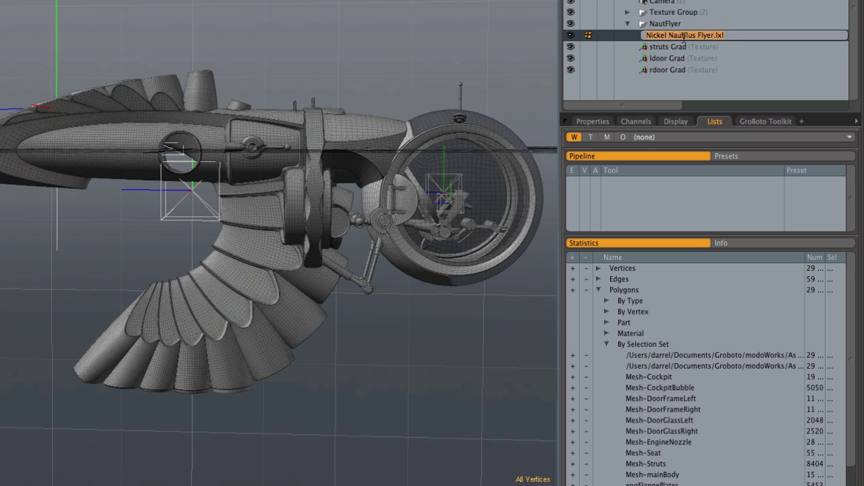
left_click(745, 46)
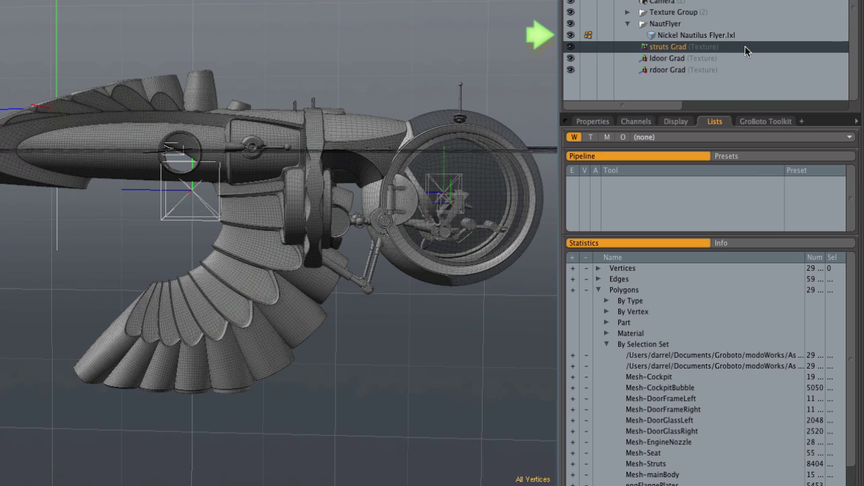
left_click(724, 36)
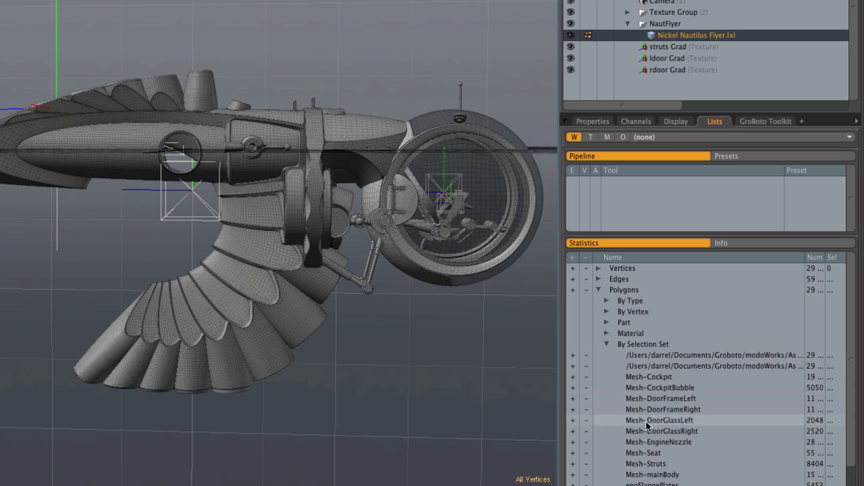
left_click(573, 453)
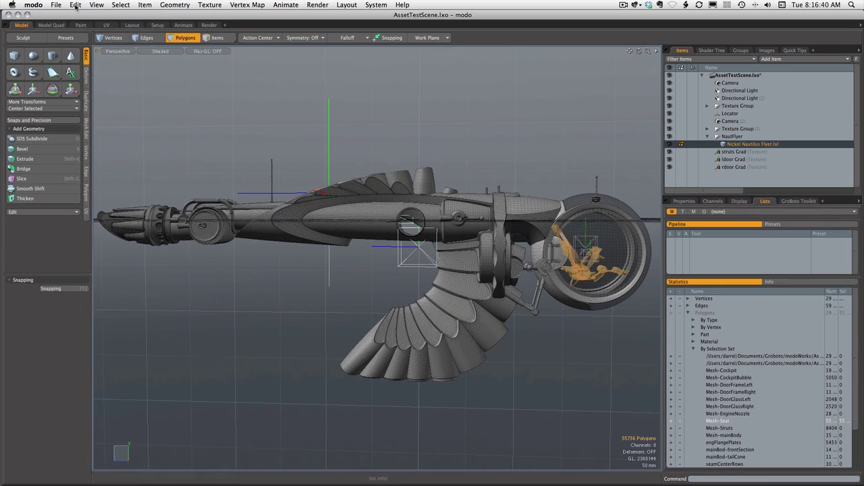
left_click(75, 5)
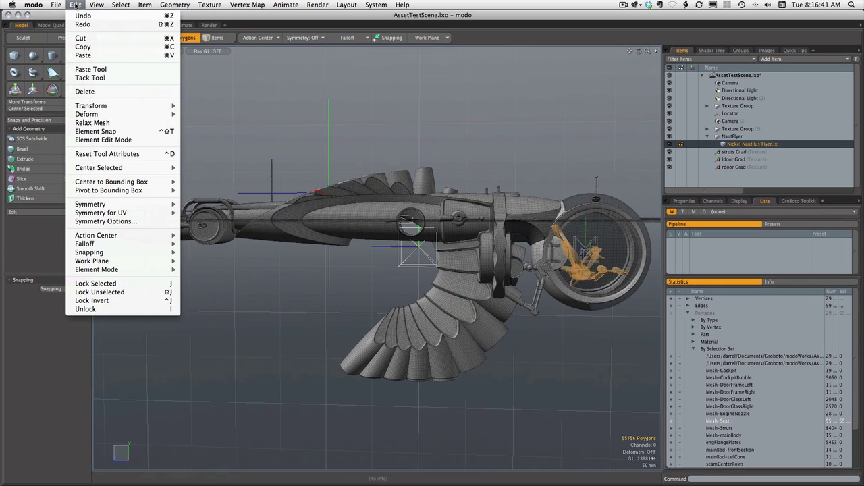
left_click(98, 42)
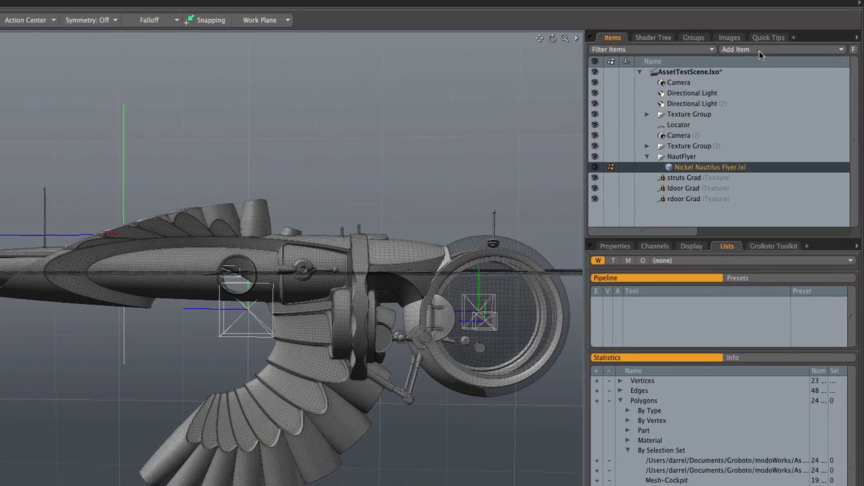
Add a new mesh item and paste the cut seat polygons into it
left_click(787, 58)
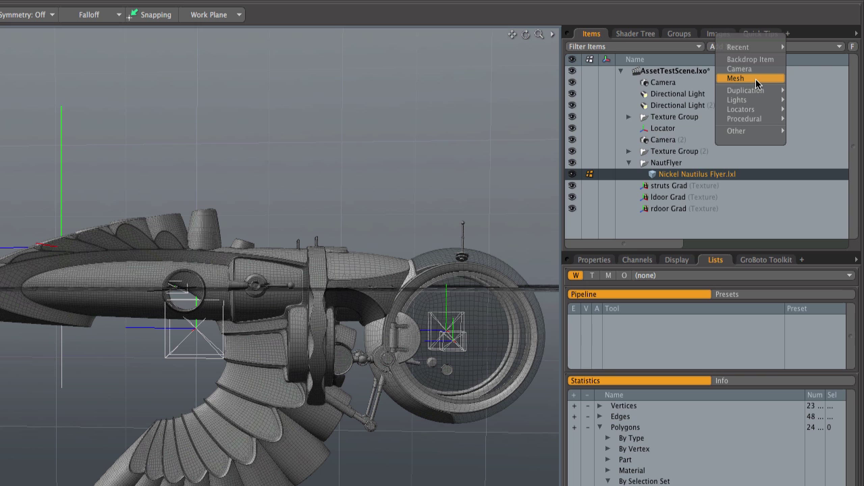
left_click(756, 79)
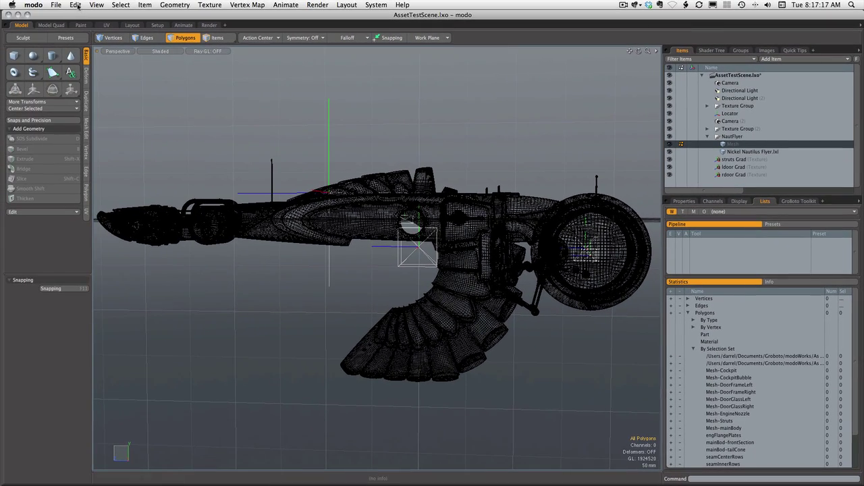
left_click(76, 6)
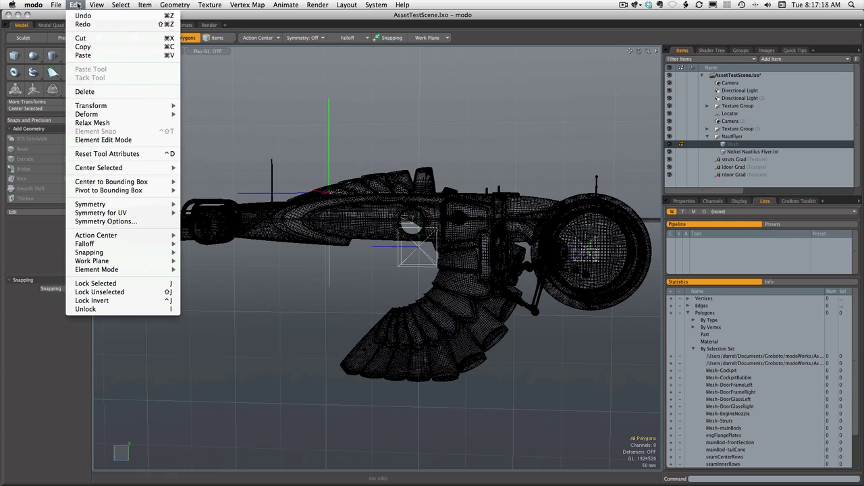
left_click(87, 55)
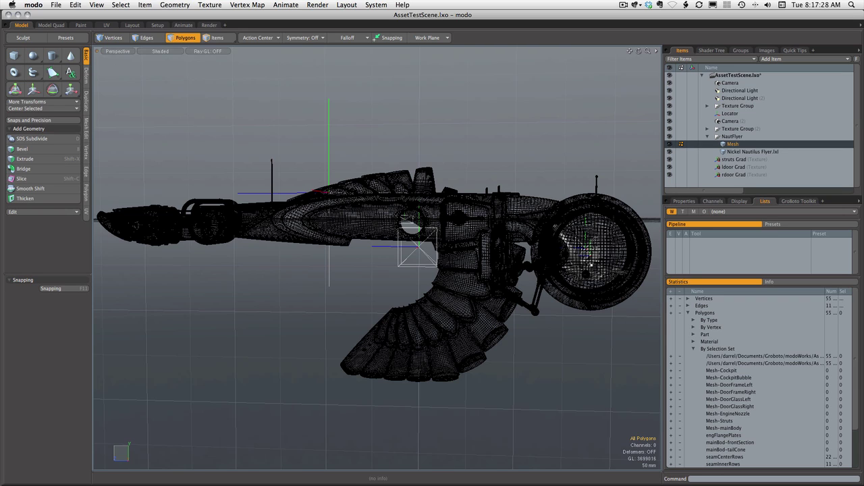
Rename the new mesh item holding the seat polygons as Seat
right_click(751, 144)
left_click(751, 145)
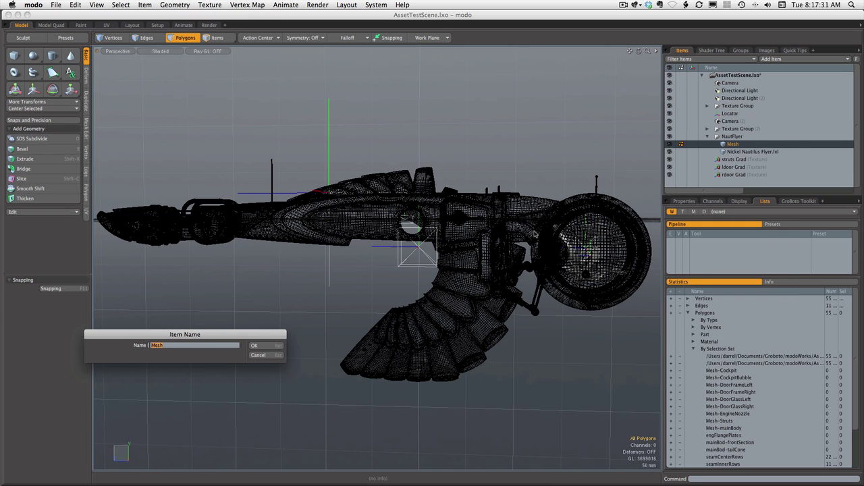
type("Seat")
key("Return")
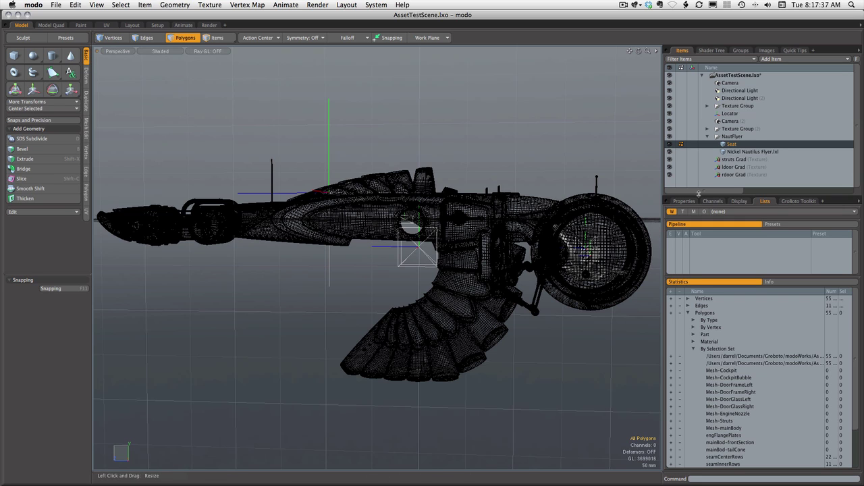
Select the Mesh-mainBody polygon set in the Nickel Nautilus Flyer.lxl mesh and cut its polygons
left_click(741, 152)
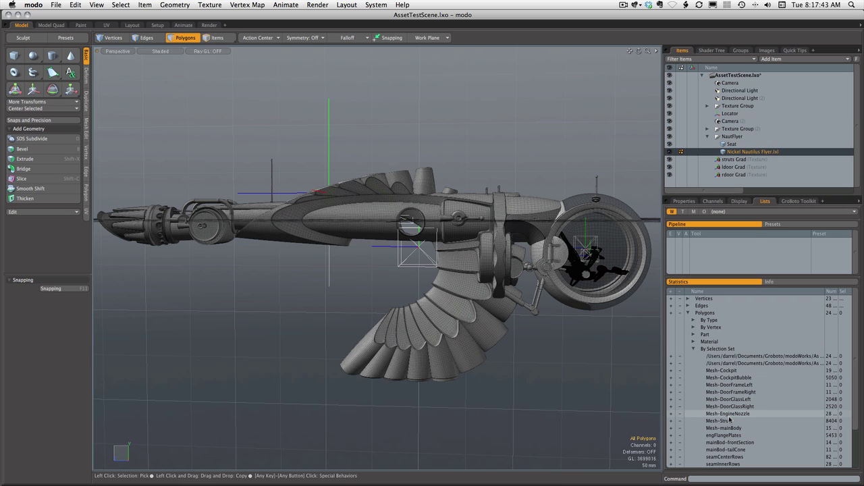
left_click(671, 430)
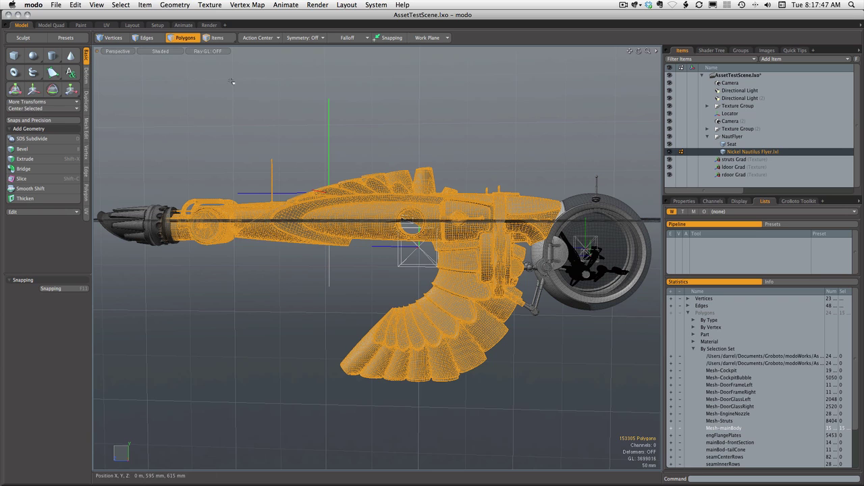
left_click(77, 5)
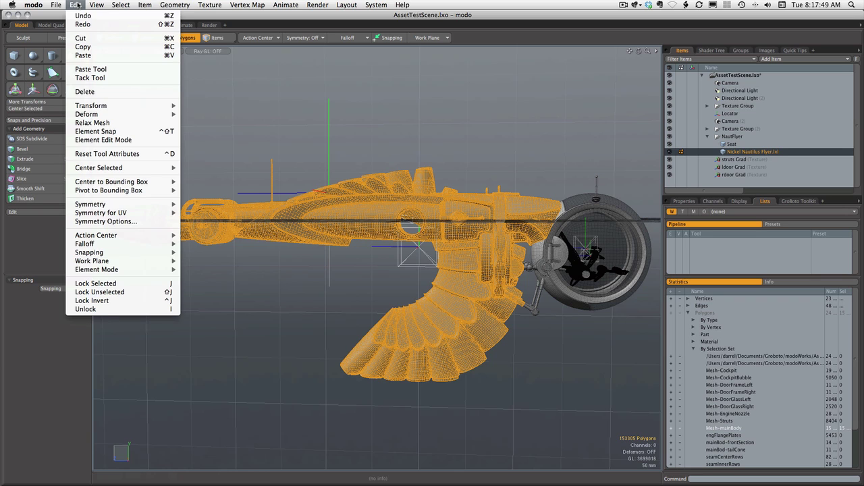
left_click(86, 38)
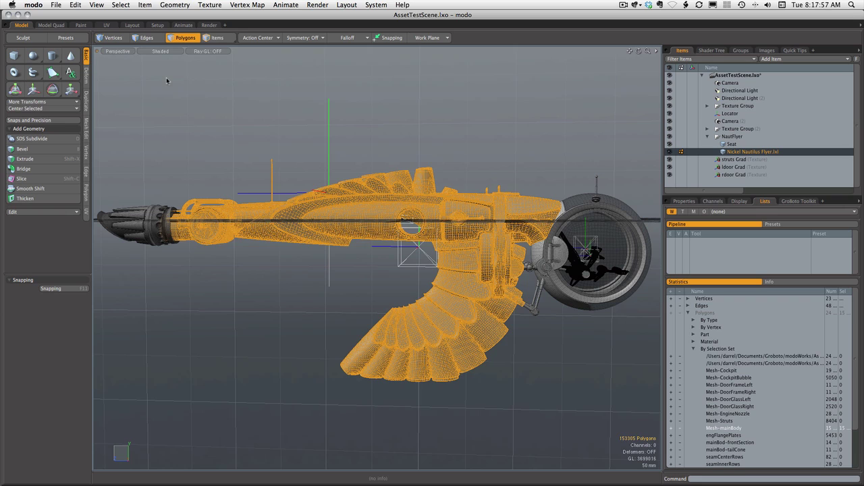
key("super+x")
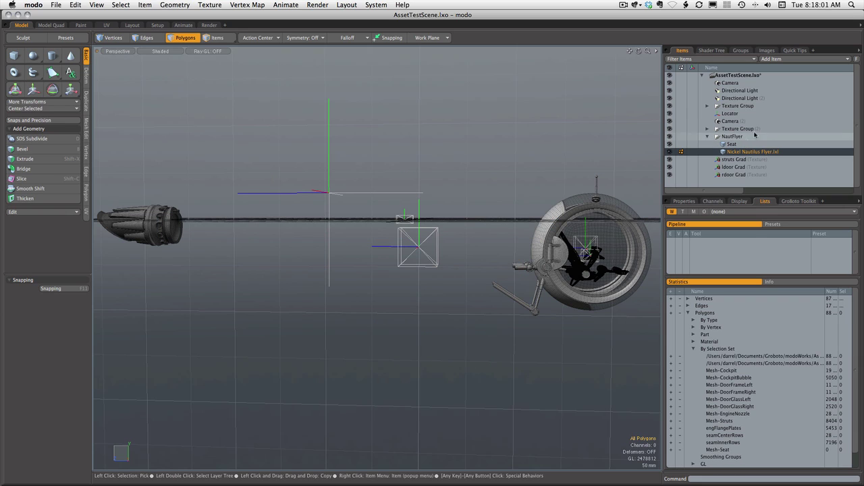
Add another mesh item and paste the cut main body polygons into it
left_click(798, 59)
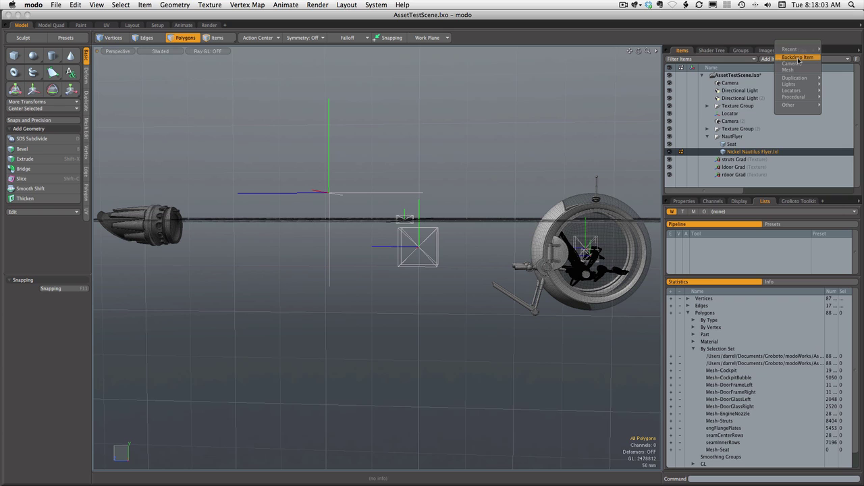
left_click(798, 69)
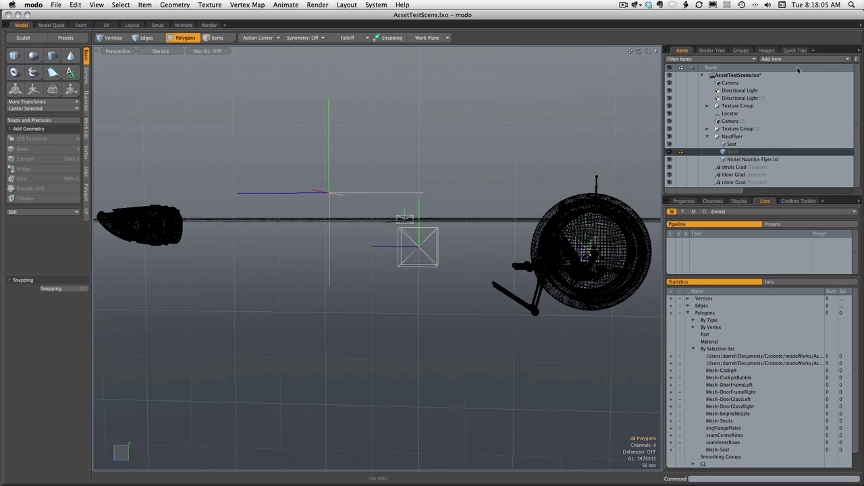
left_click(75, 5)
left_click(83, 55)
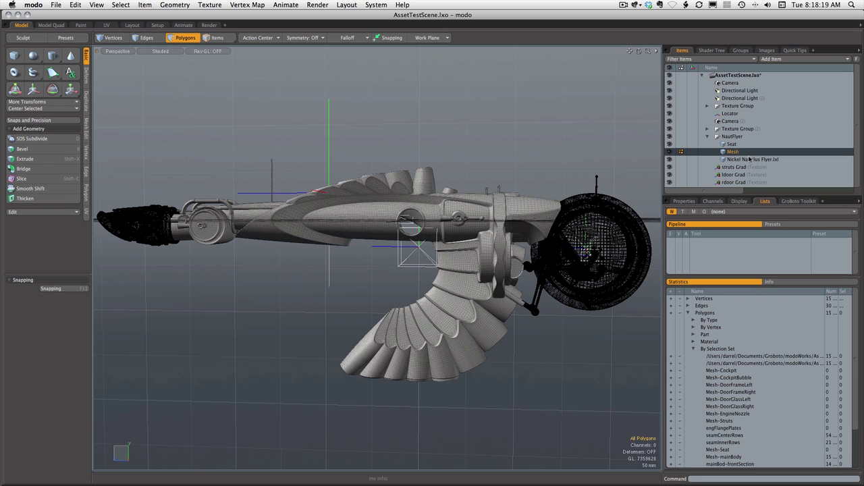
Rename the mesh item holding the main body polygons as Body
right_click(748, 154)
left_click(749, 151)
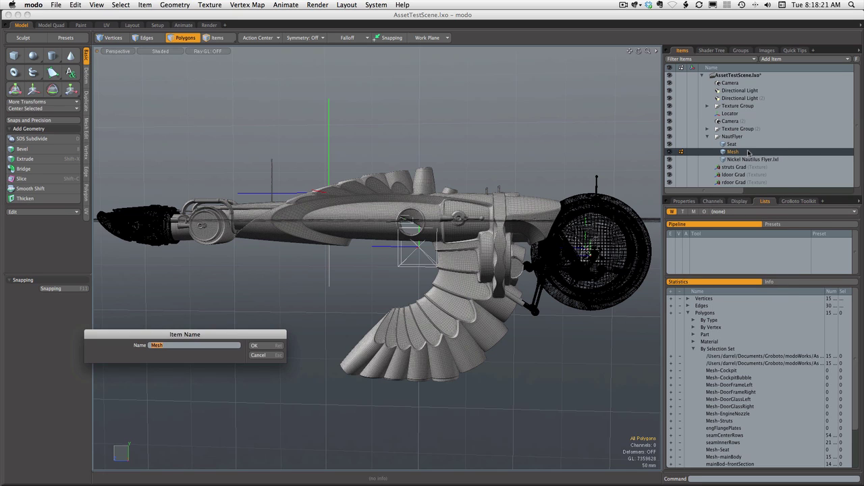
type("Body")
key("Return")
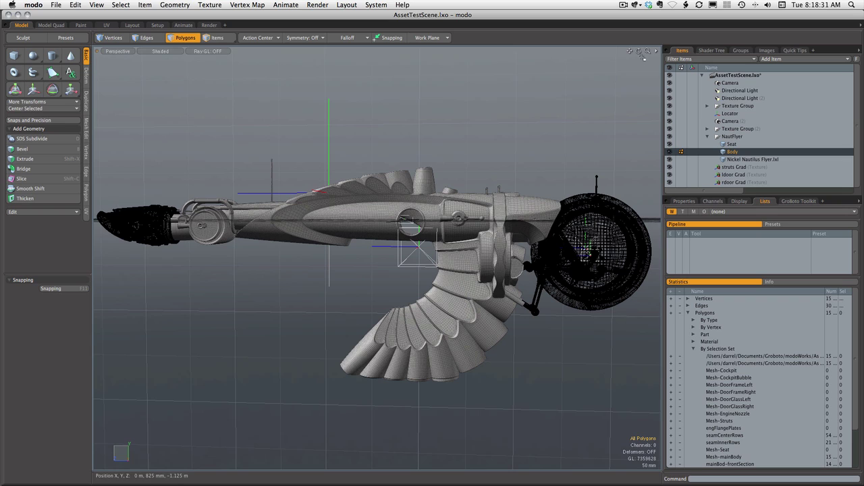
Examine the separated parts by making the Seat mesh and the original Nickel Nautilus Flyer.lxl mesh active in turn
left_click_drag(639, 52, 607, 66)
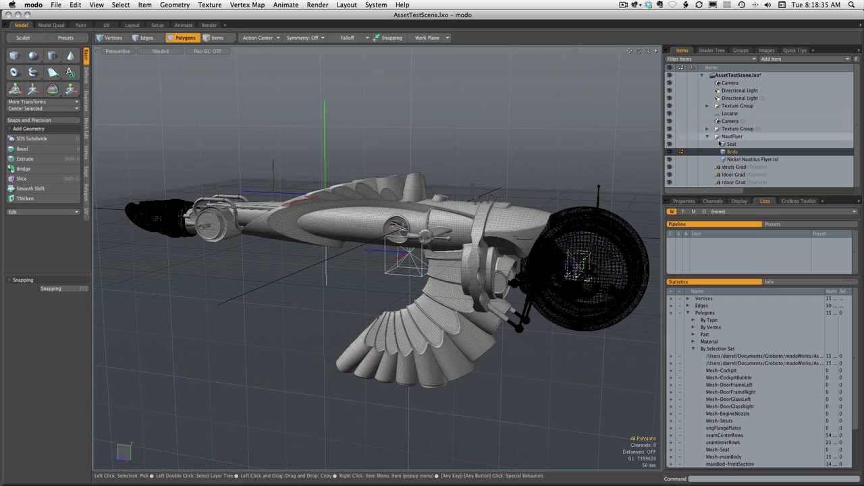
left_click(731, 145)
left_click(734, 159)
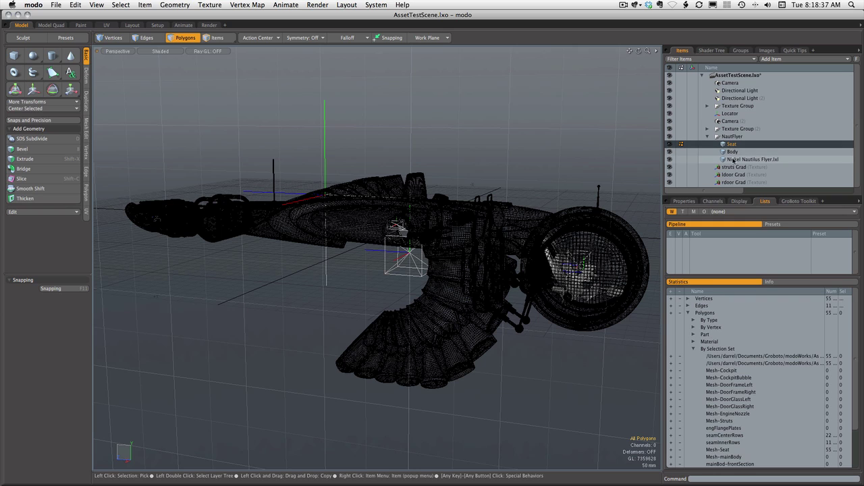
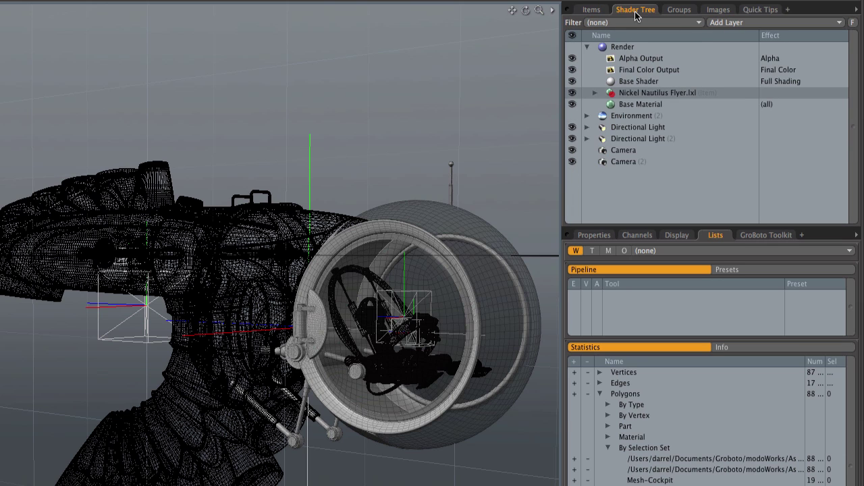
Assign the inner Nickel Nautilus Flyer.lxl material group in the Shader Tree to the NautFlyer item
left_click(595, 92)
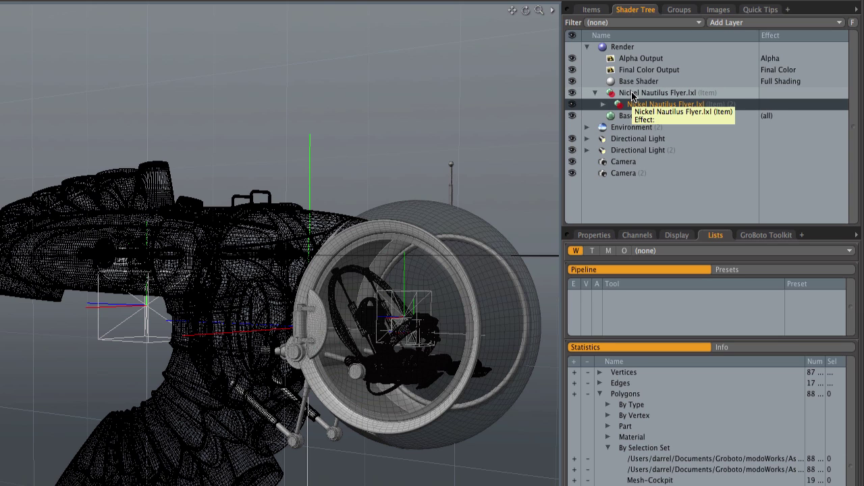
left_click(603, 104)
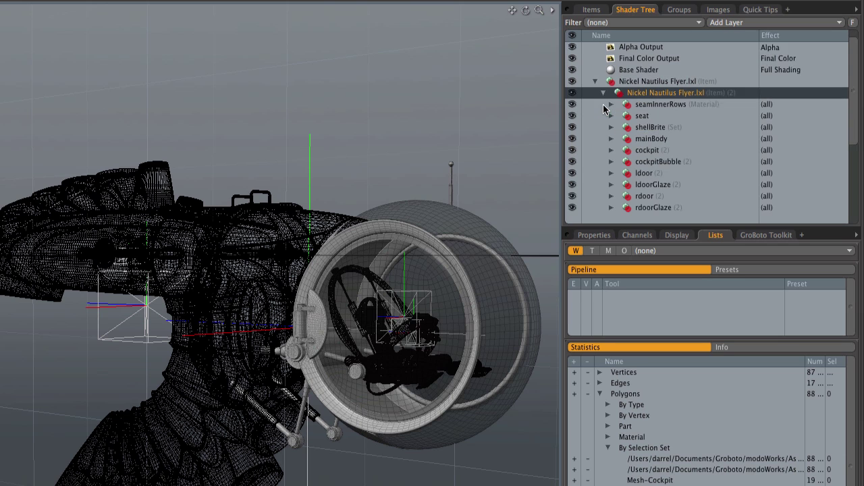
scroll(604, 110, "down", 2)
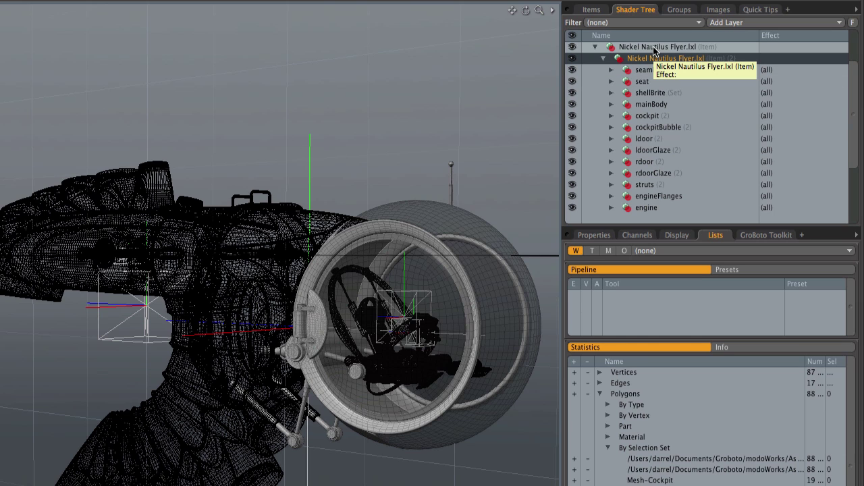
left_click(589, 239)
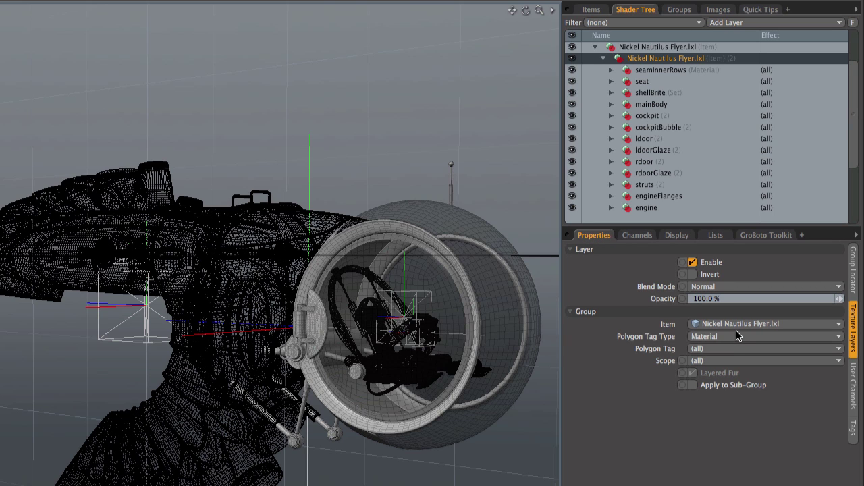
left_click(841, 326)
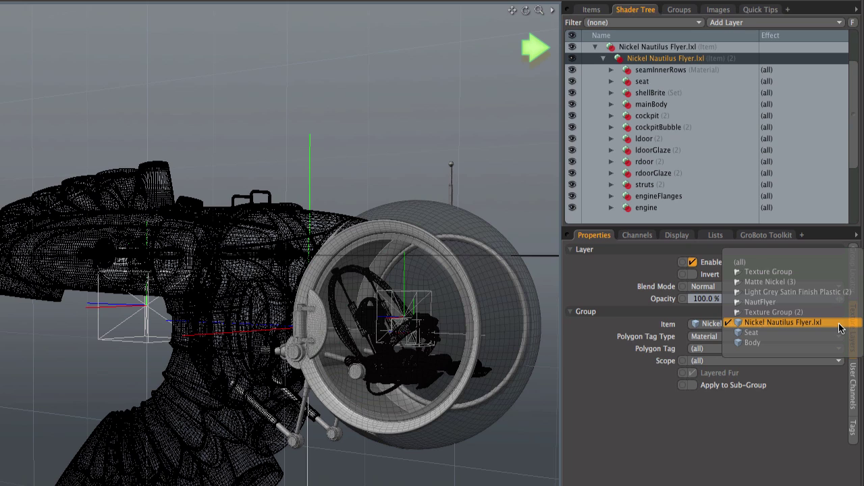
left_click(789, 303)
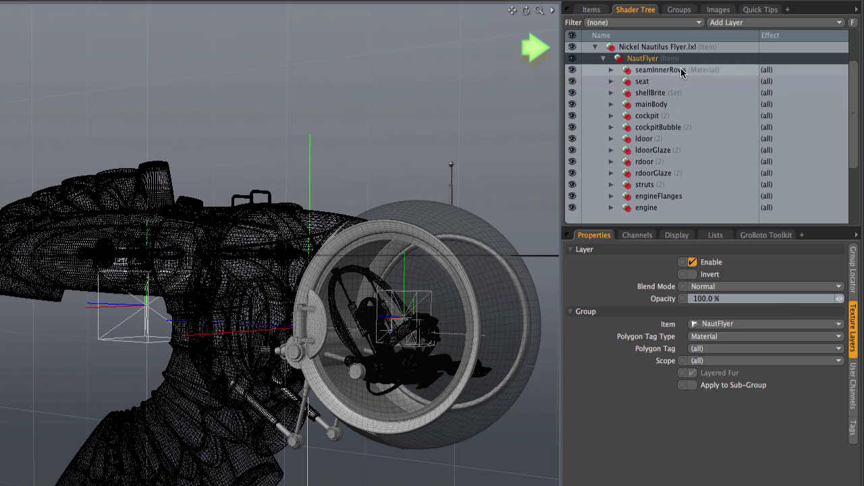
Assign the outer Nickel Nautilus Flyer.lxl material group to the NautFlyer item as well
left_click(667, 48)
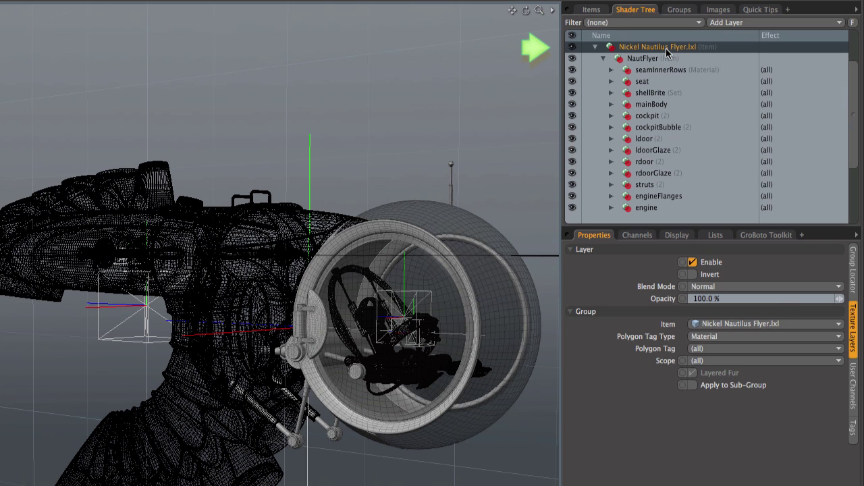
left_click(839, 326)
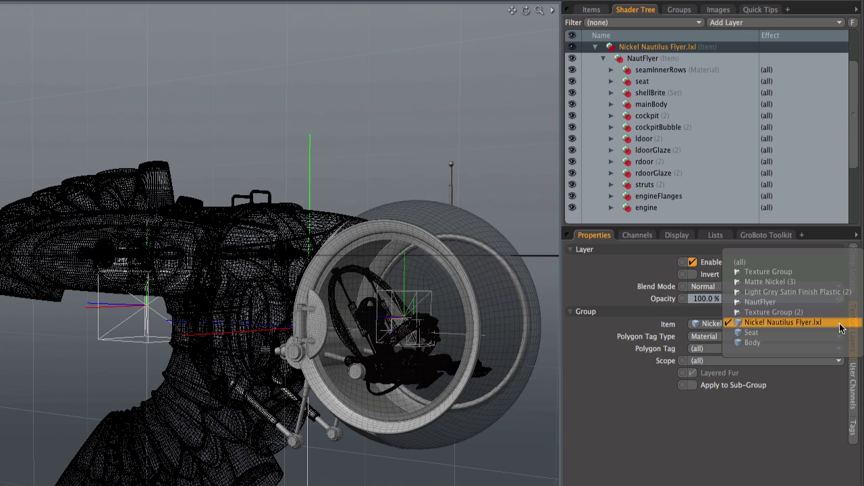
key("Escape")
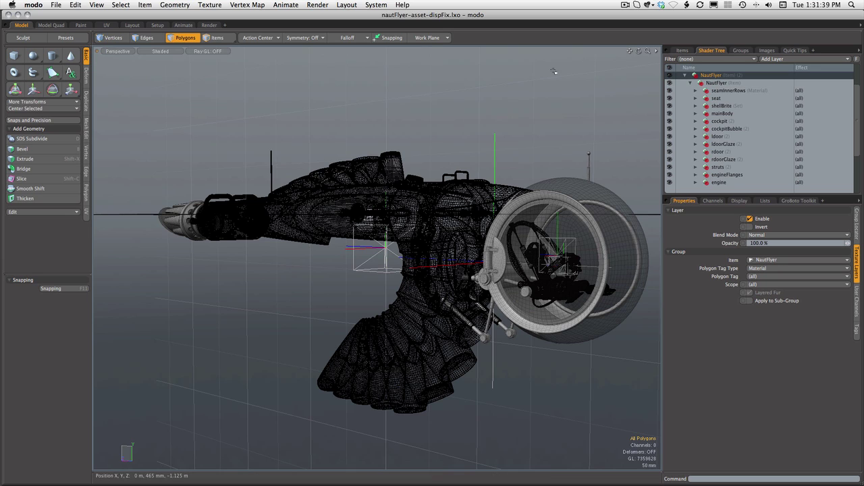
Open a preview render of the flyer scene
left_click(320, 7)
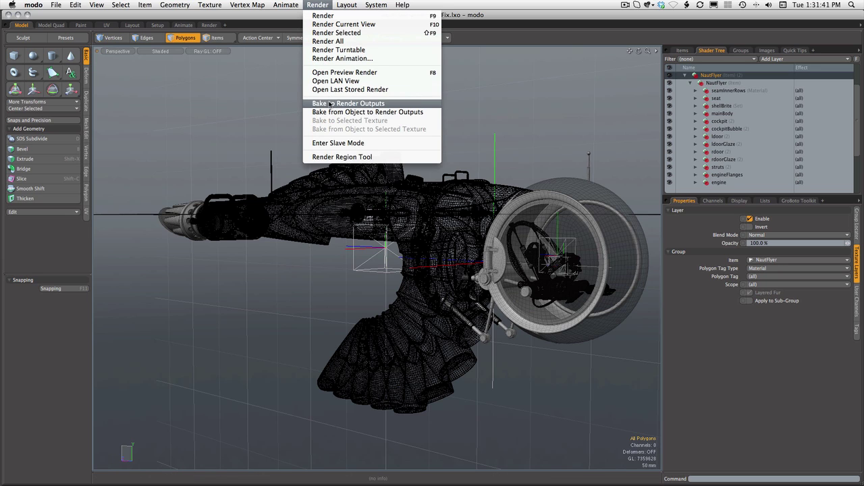
left_click(338, 72)
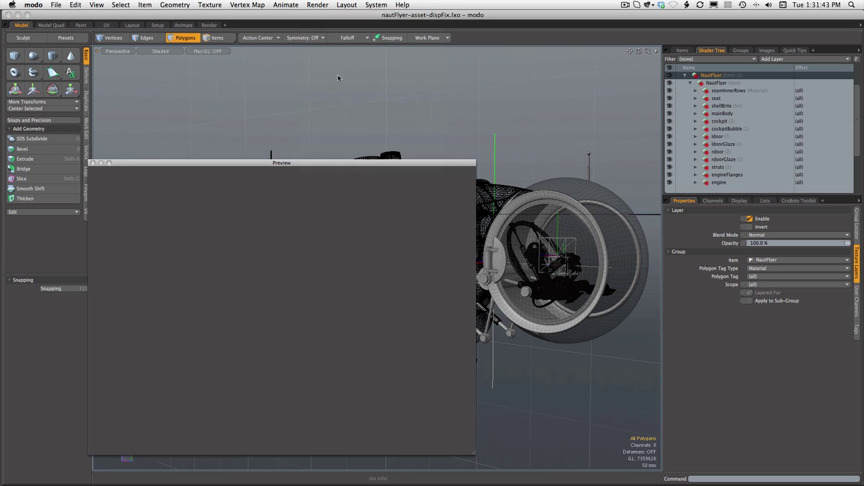